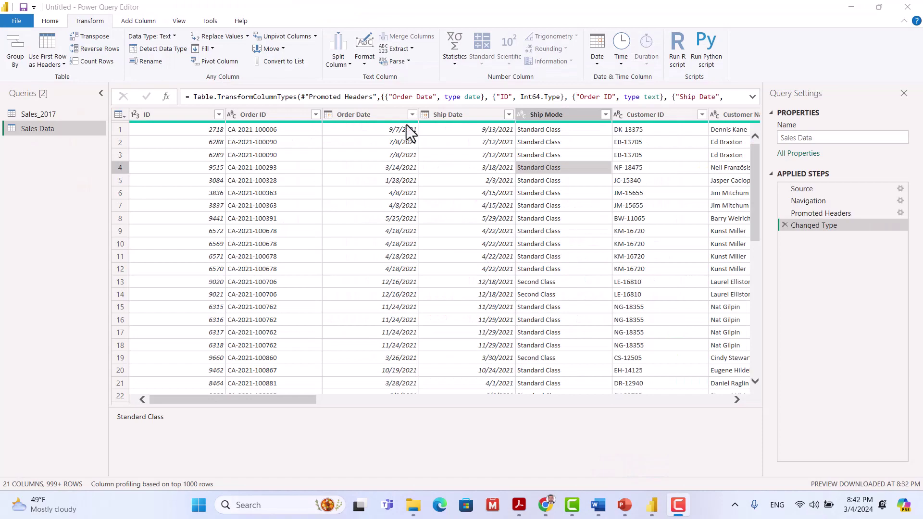
Step: Start a basic Group By on the Sales Data query with Region as the grouping column
click(51, 22)
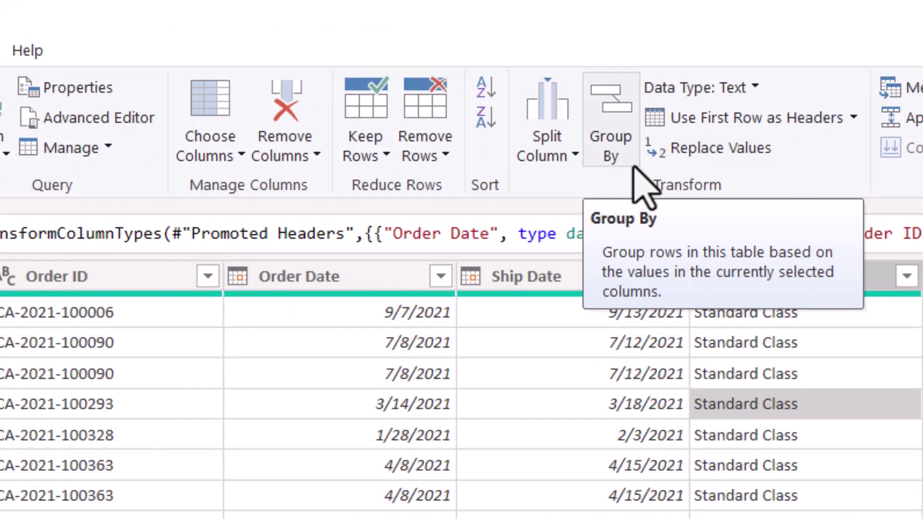
click(546, 155)
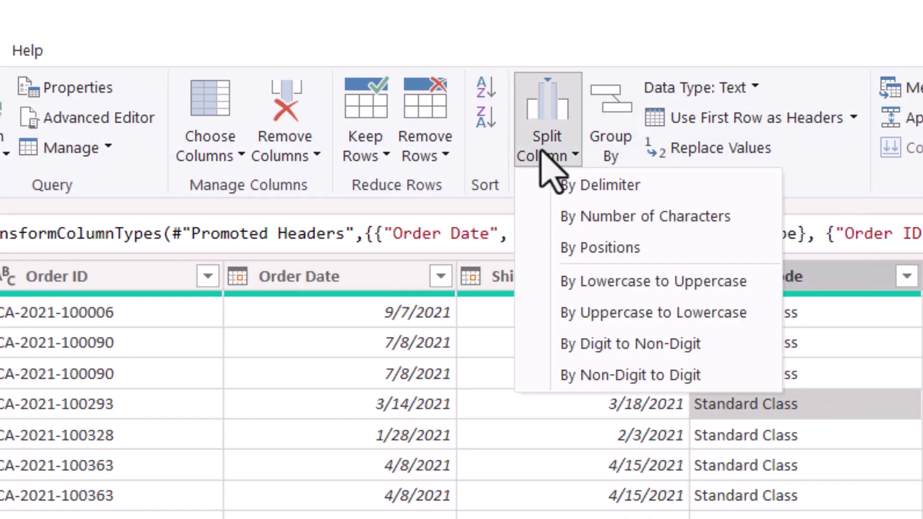
click(619, 136)
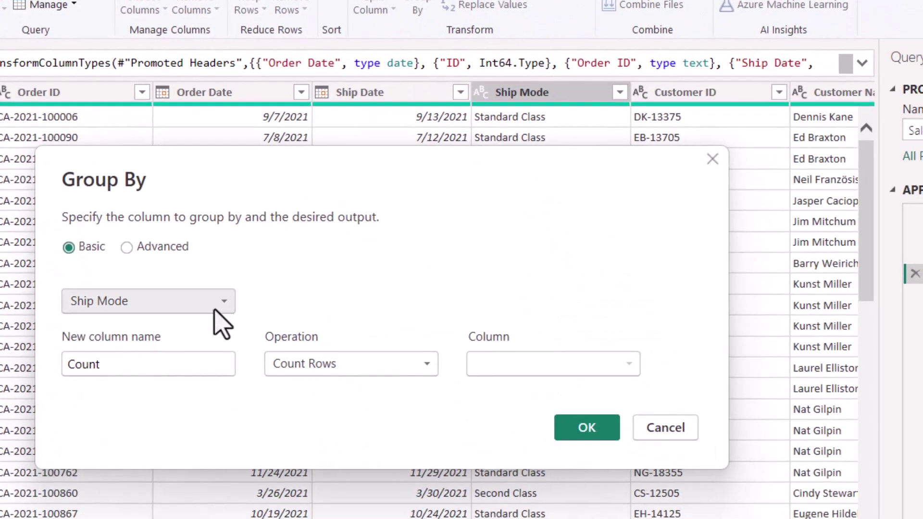
click(215, 307)
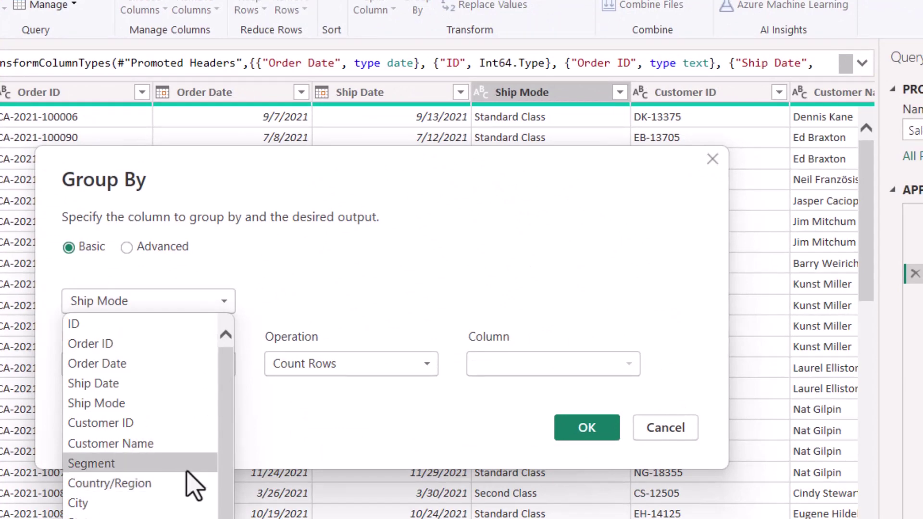
scroll(192, 484, down, 1)
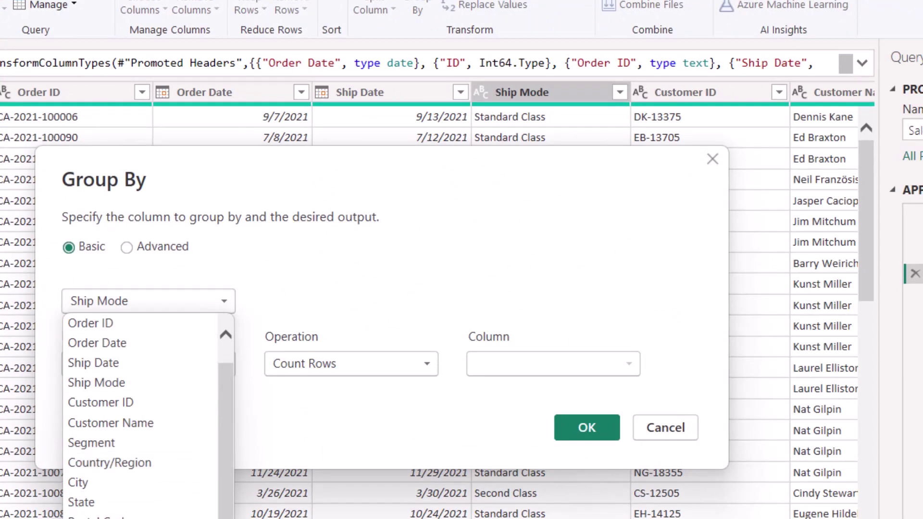
click(120, 517)
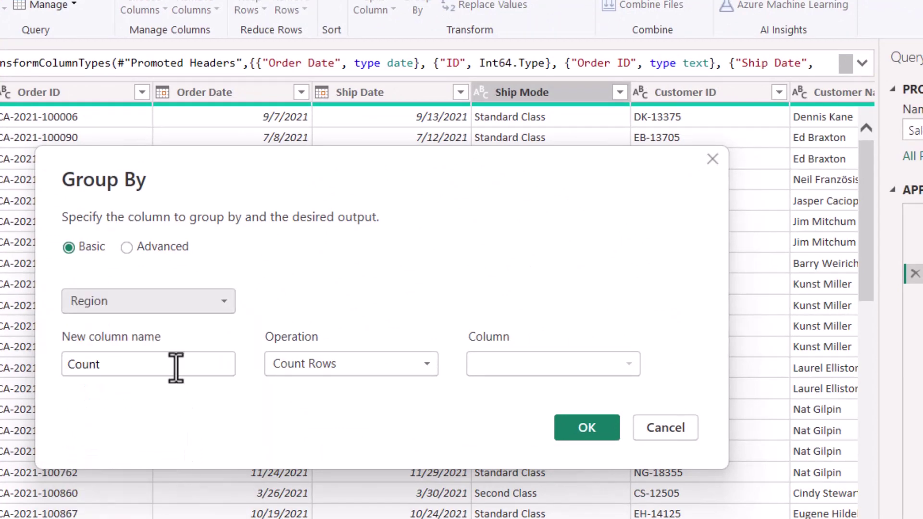
Step: Name the new column "Total Quanity", have it sum the Quantity column, and apply the grouping
drag(175, 365, 20, 365)
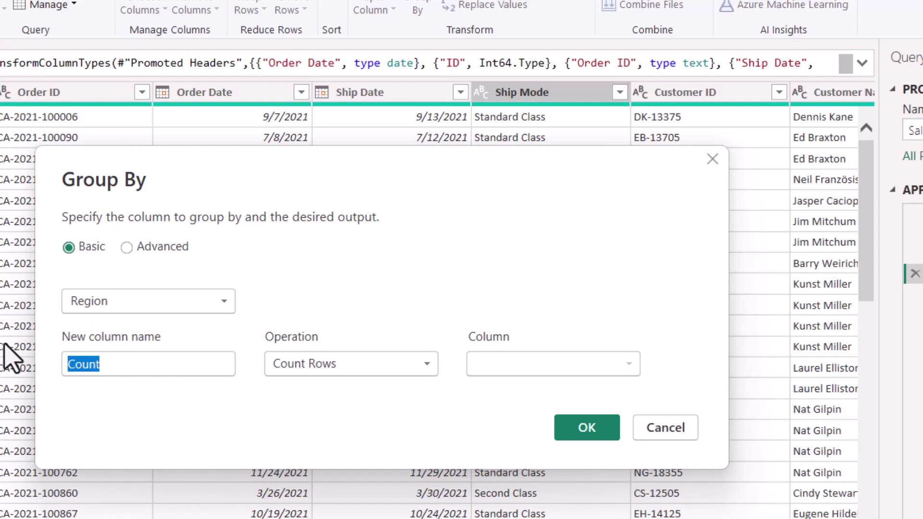
text(Total )
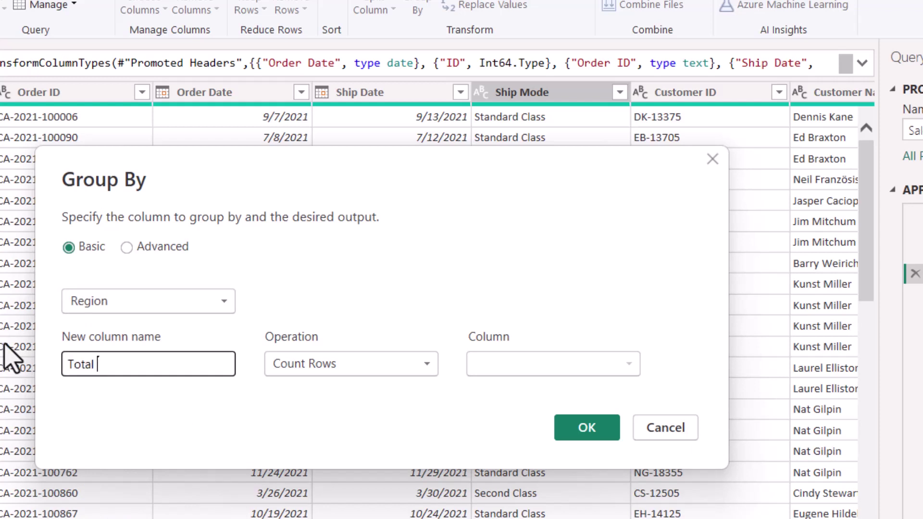
text(Quanity)
click(345, 370)
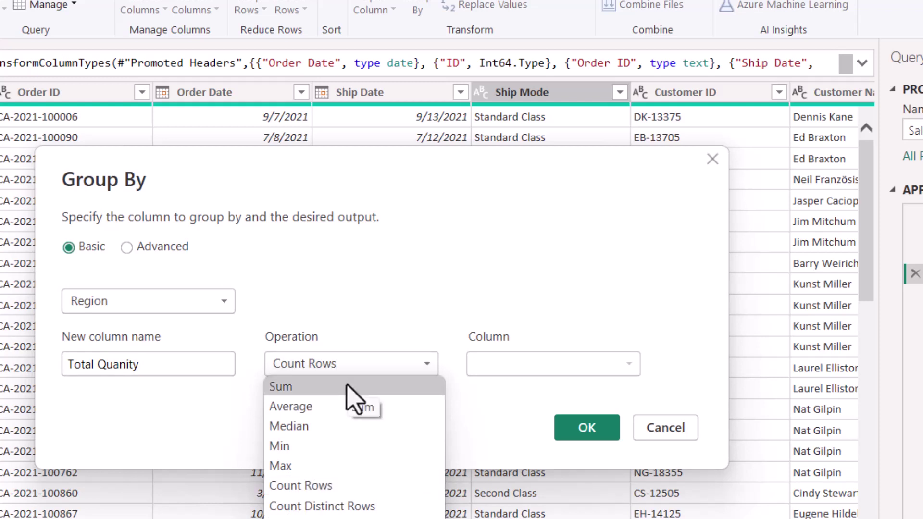
click(349, 386)
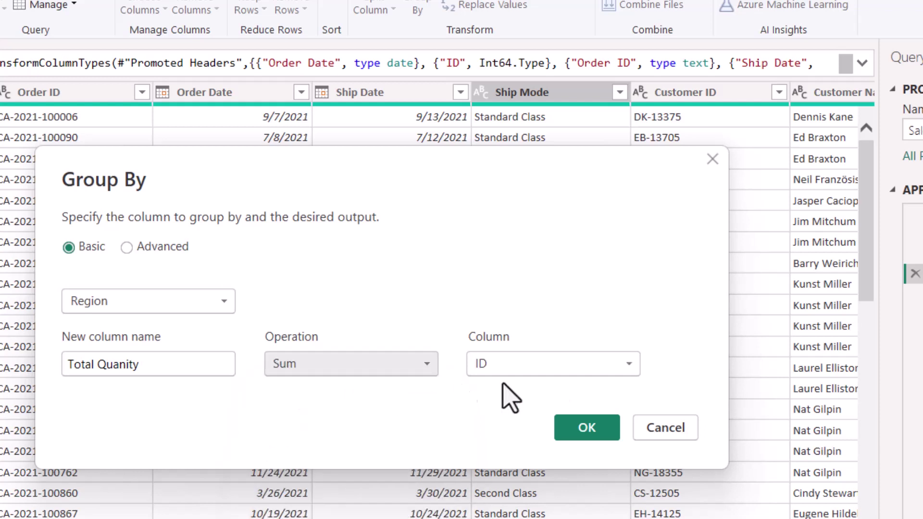
click(592, 374)
click(514, 329)
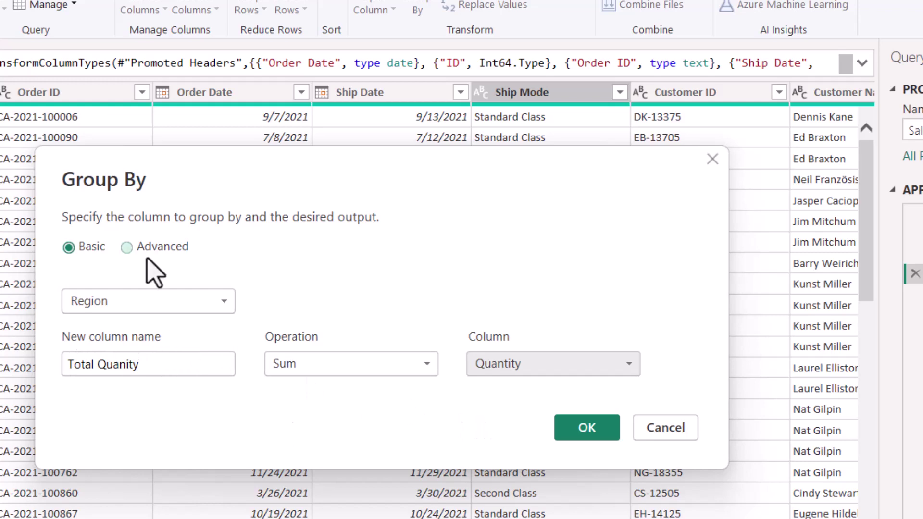
click(579, 429)
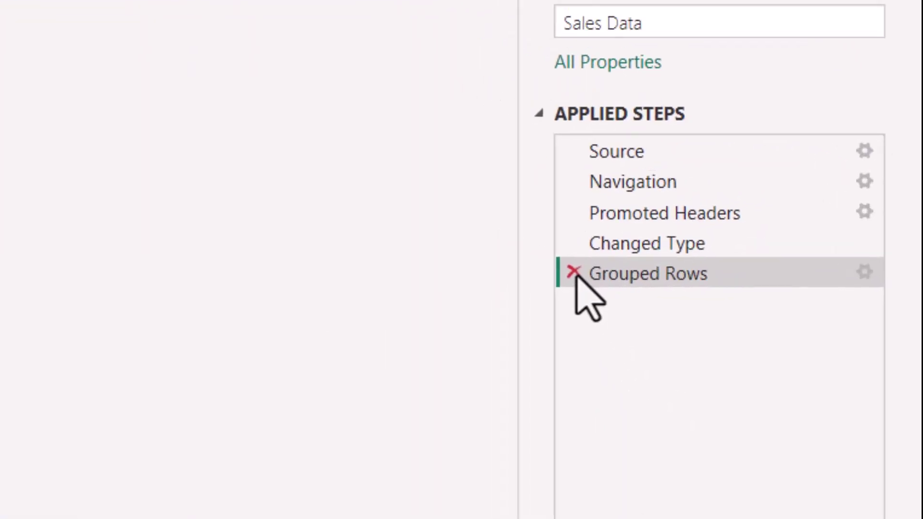
Step: Delete the Grouped Rows applied step and reopen Group By in Advanced mode
click(496, 244)
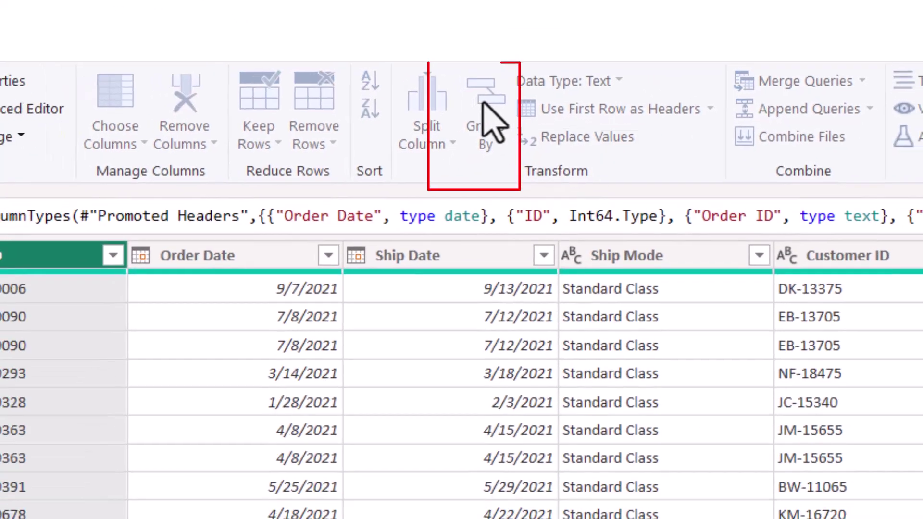
click(480, 126)
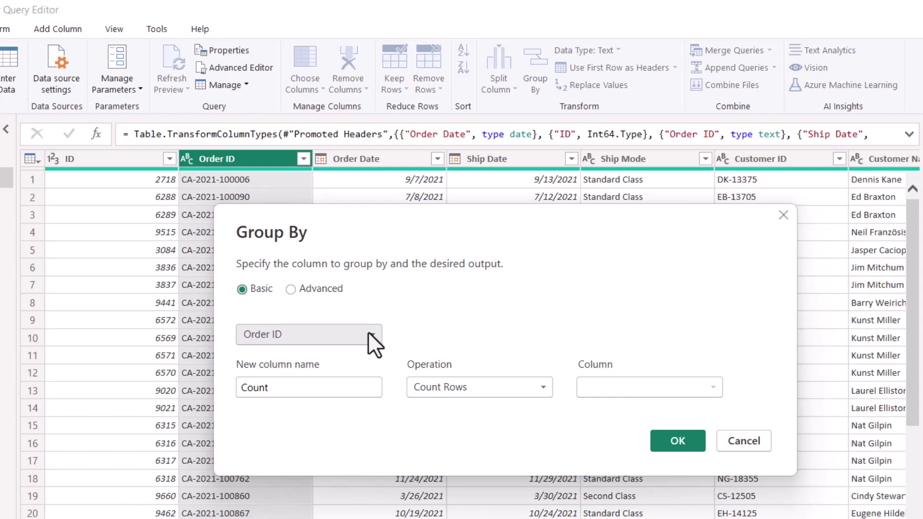
click(320, 293)
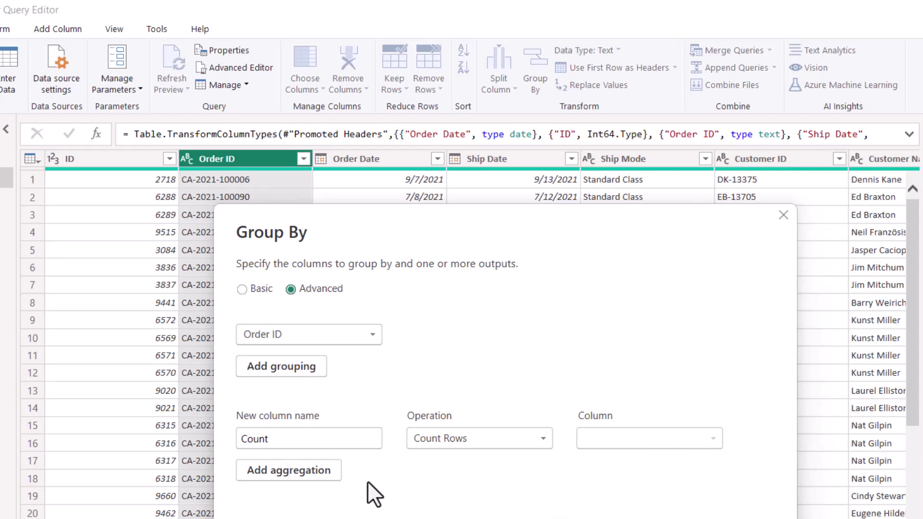
click(242, 289)
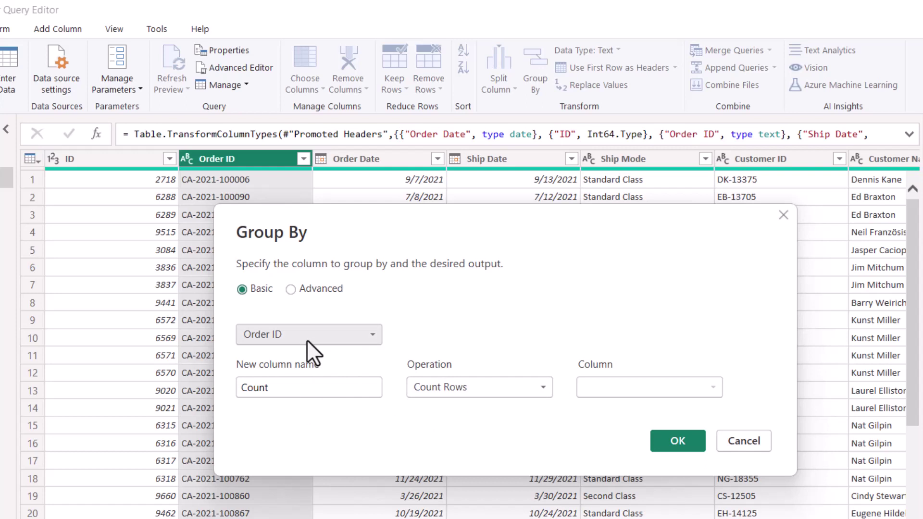
click(478, 386)
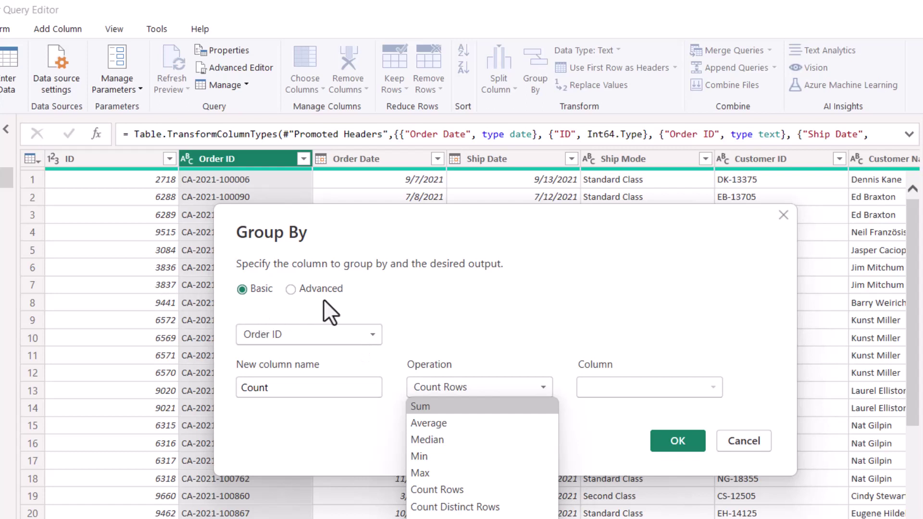
click(304, 287)
click(304, 288)
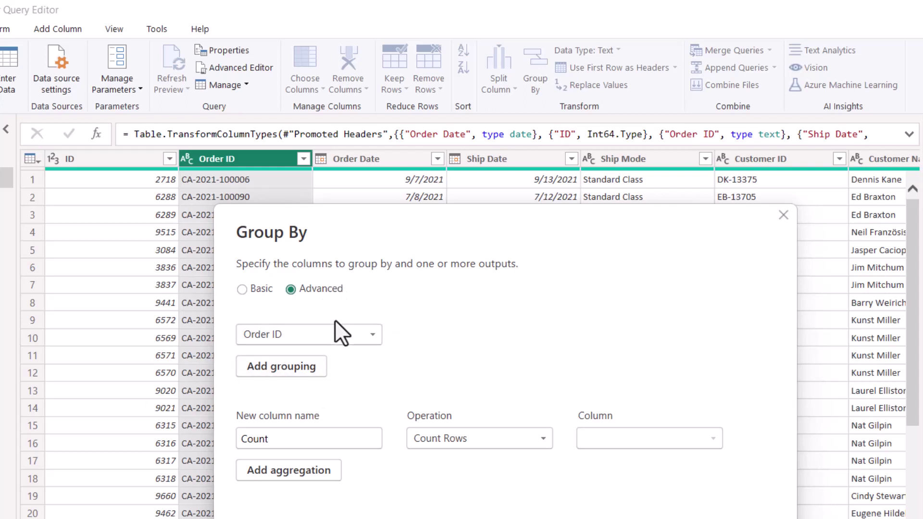
Step: Set the first grouping column to Region and add State as a second grouping
click(311, 341)
click(291, 518)
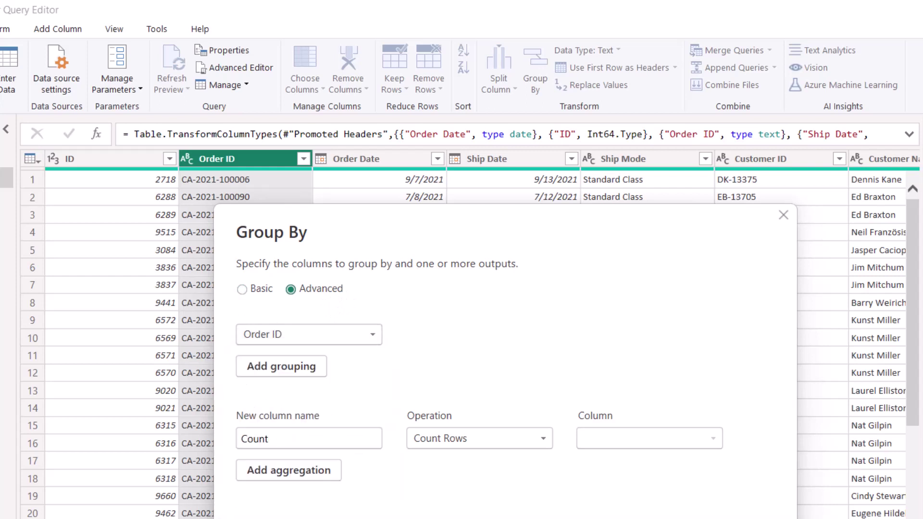
click(310, 370)
click(309, 371)
click(516, 359)
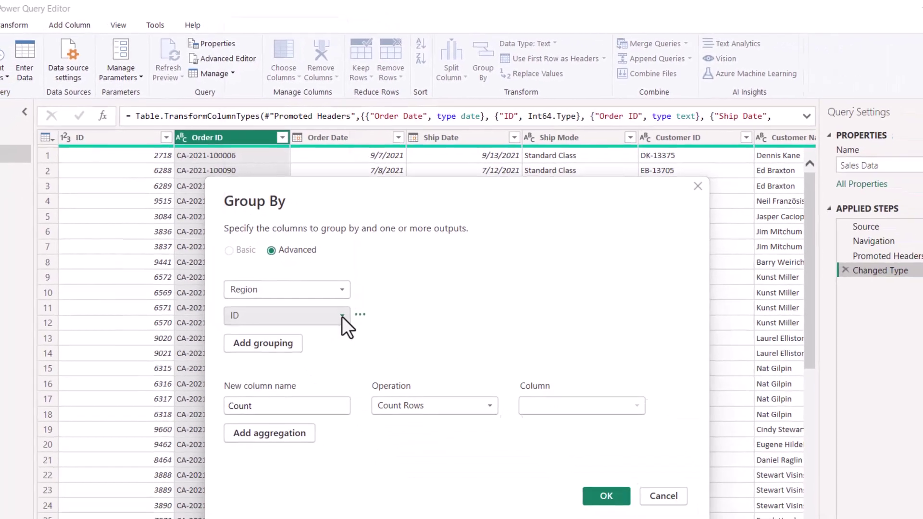
click(373, 364)
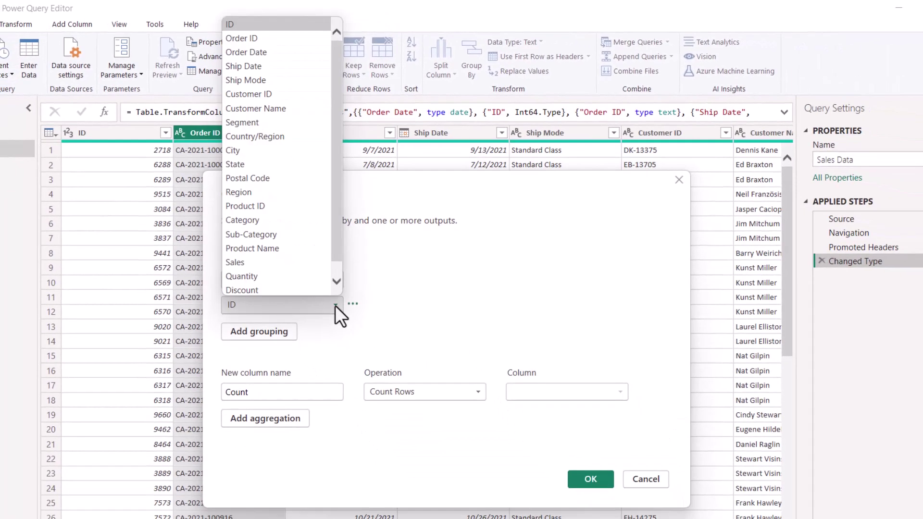
click(256, 164)
Step: Define the first aggregation as "Total Quantity", using Sum on the Quantity column
drag(254, 391, 182, 379)
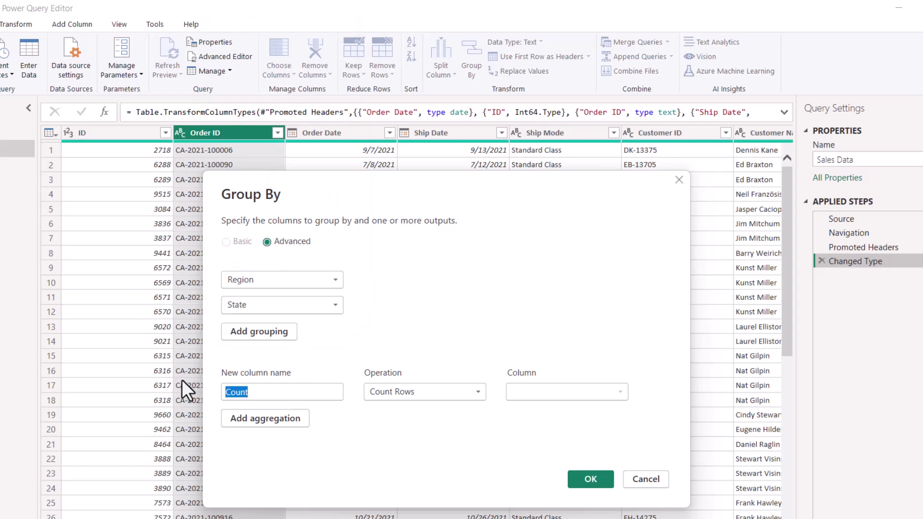
text(Q)
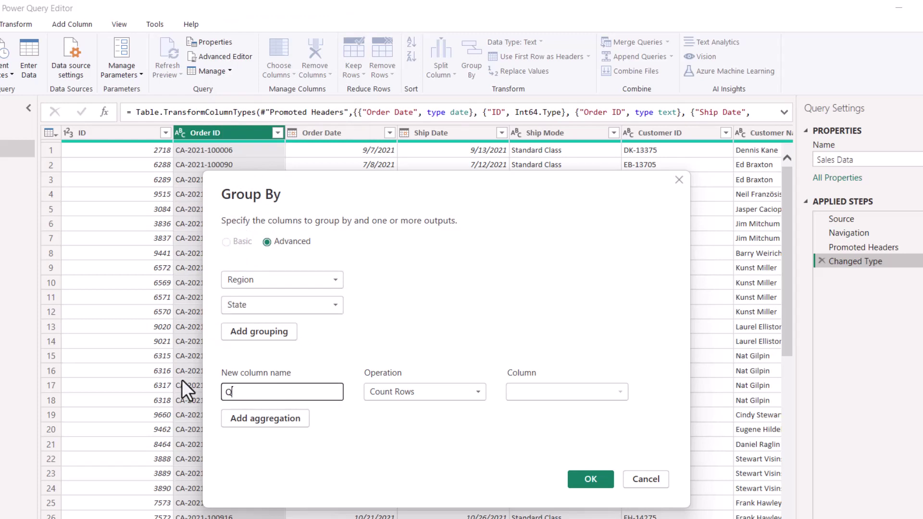
key(BackSpace)
text(Total Quantity)
click(381, 393)
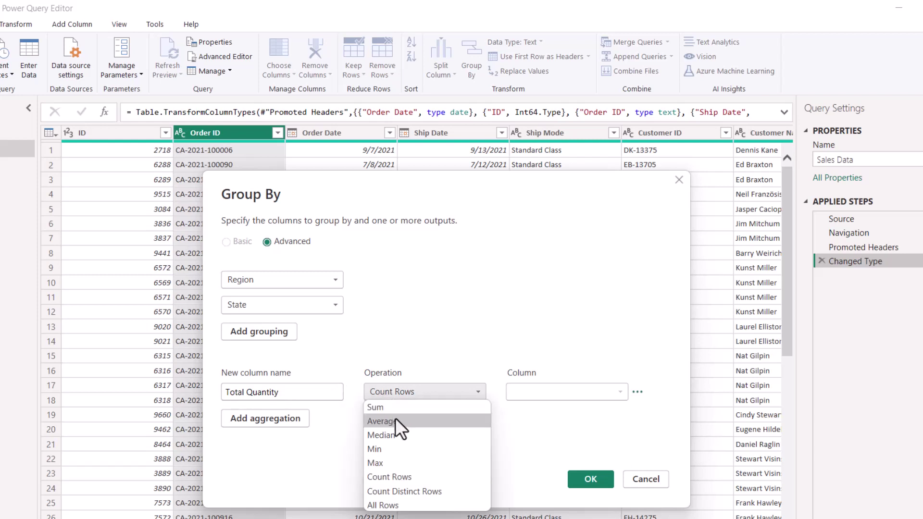
click(387, 410)
click(528, 398)
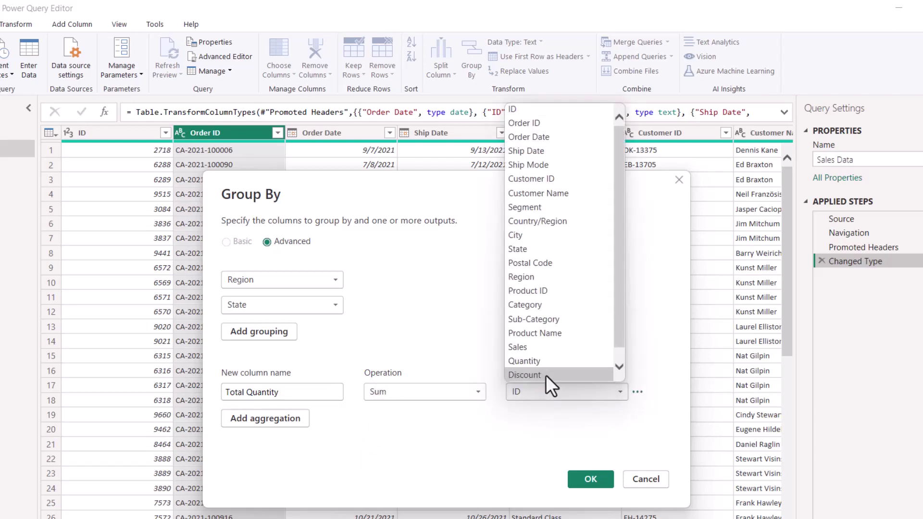
click(547, 361)
Step: Add a second aggregation named "Average Sales", using Average on the Sales column
click(263, 421)
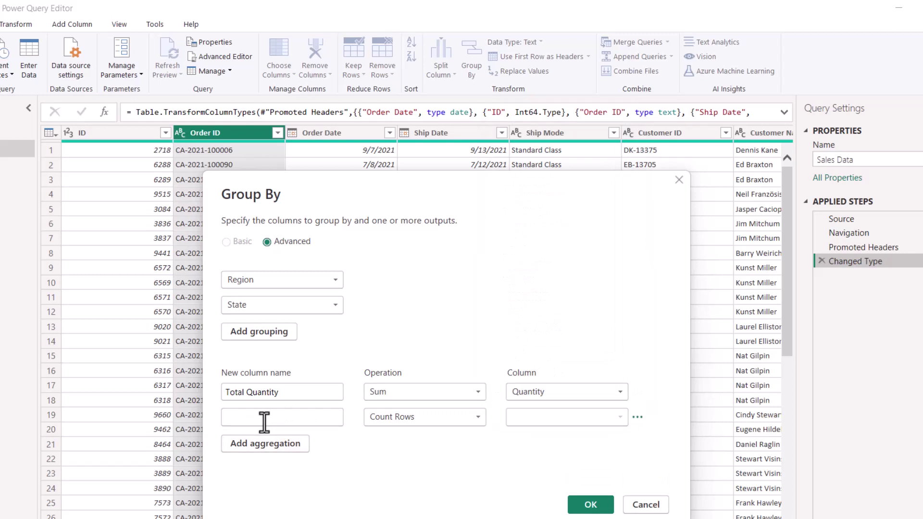
text(Aver)
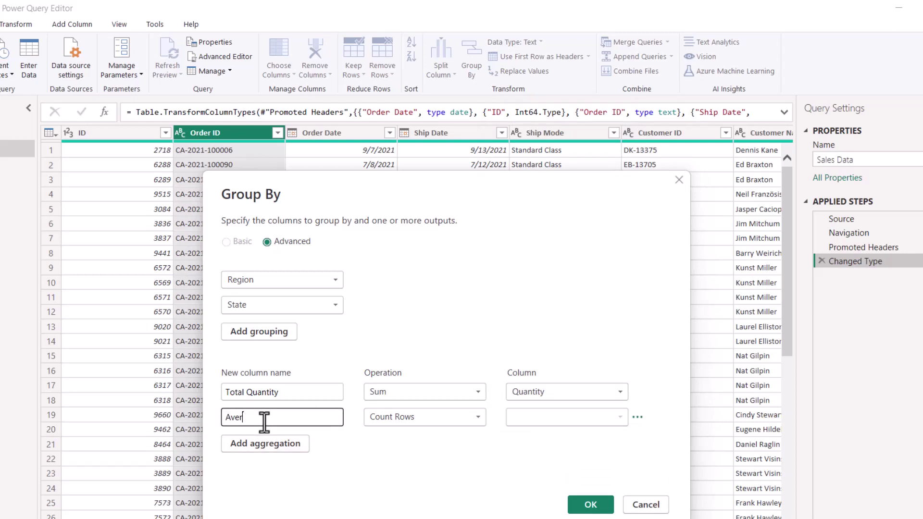
text(age Sales)
click(455, 418)
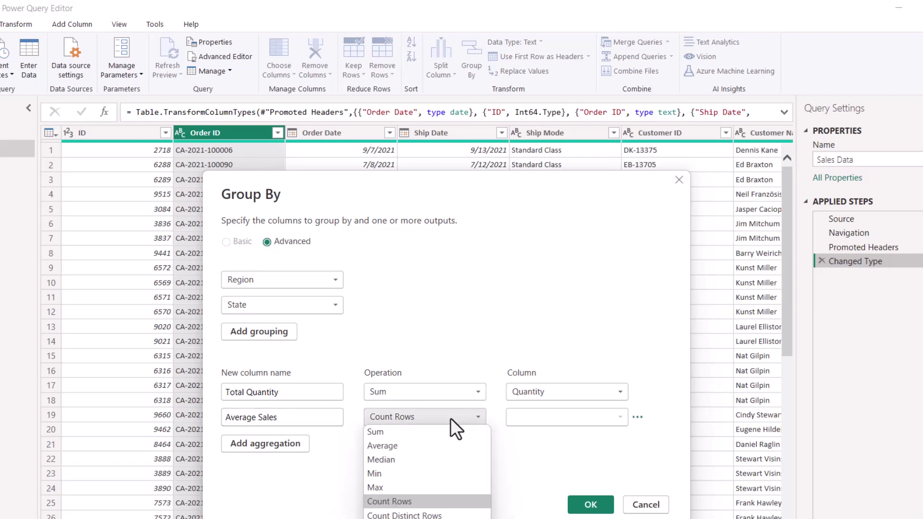
click(411, 448)
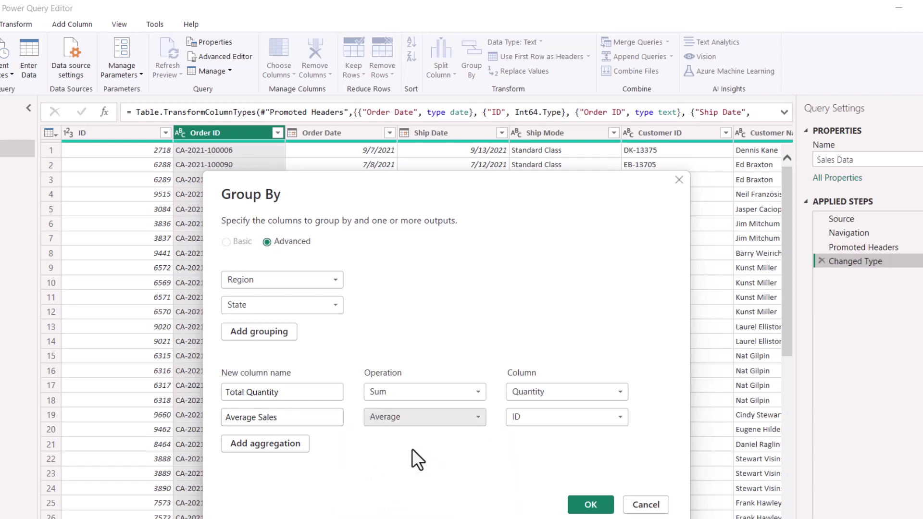
click(551, 423)
click(536, 374)
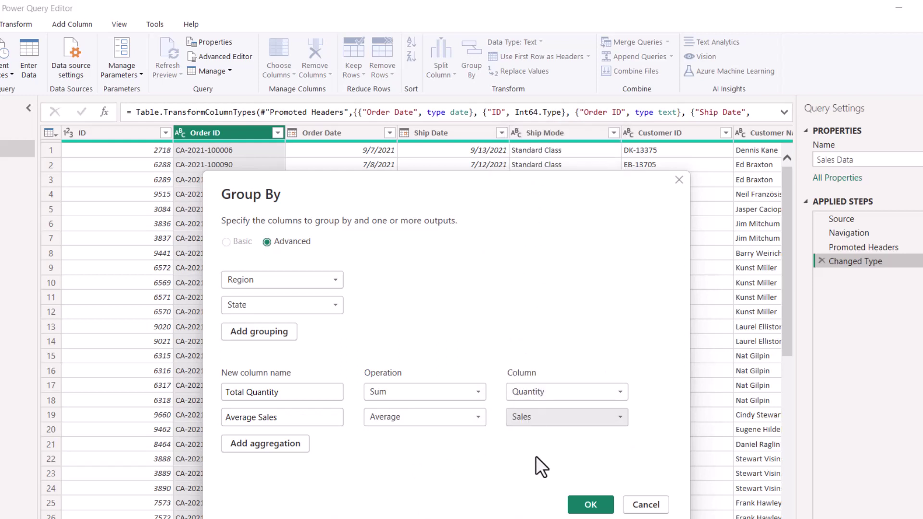
Step: Add Category as a third grouping column
click(272, 336)
click(272, 328)
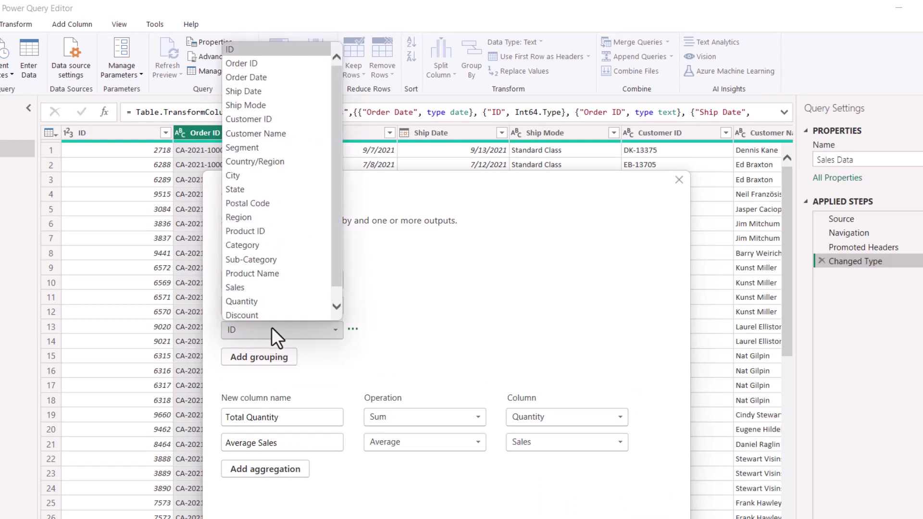
click(249, 243)
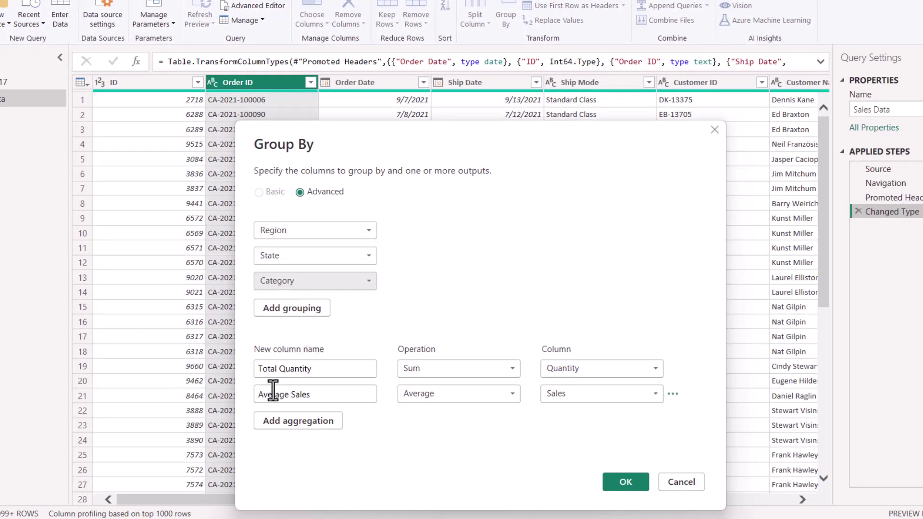
Step: Add a third aggregation named "Total Sales" that sums the Sales column, and apply the grouping
click(289, 422)
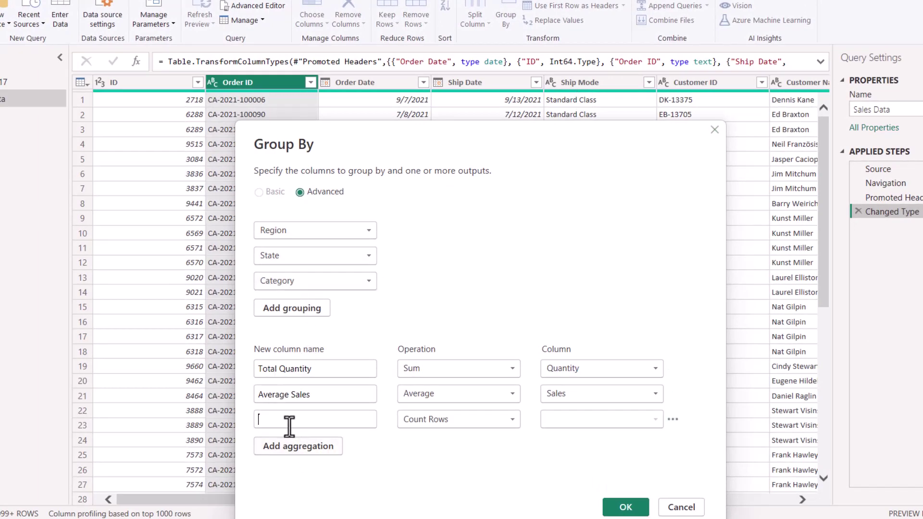
text(To)
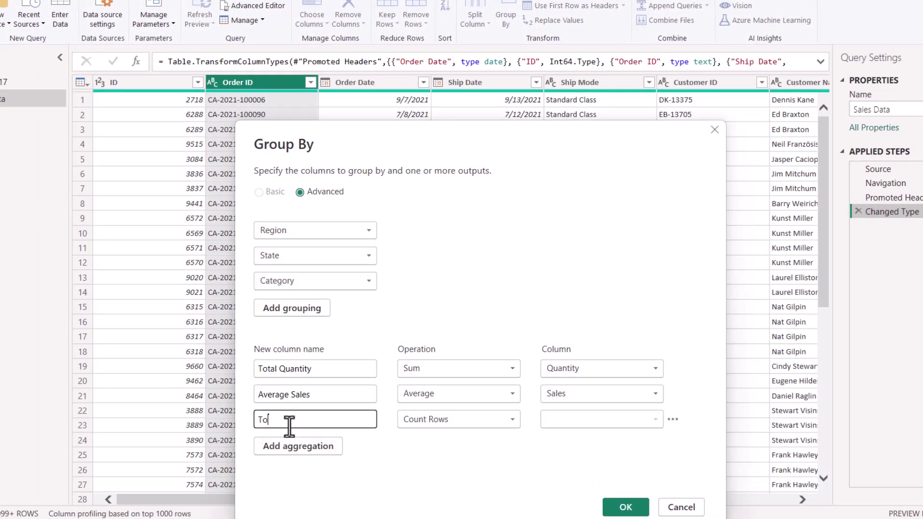
text(tal Sales)
click(438, 420)
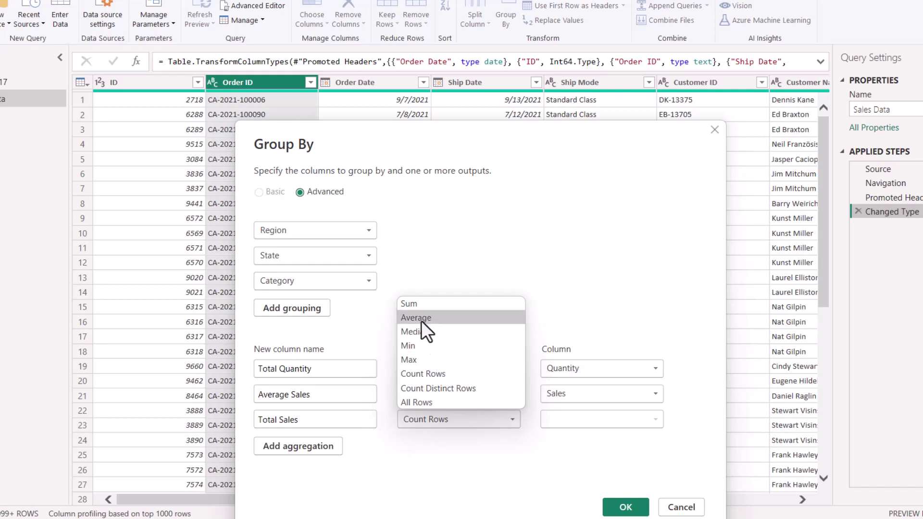
click(420, 305)
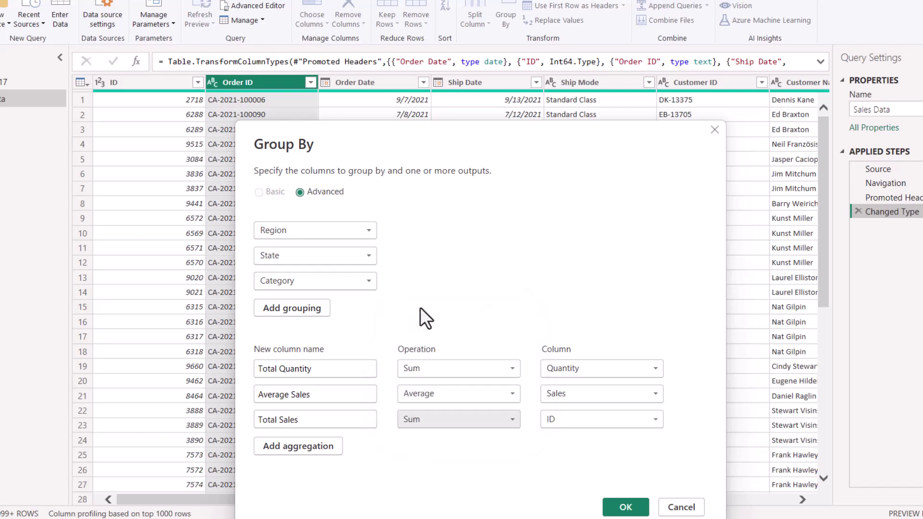
click(590, 419)
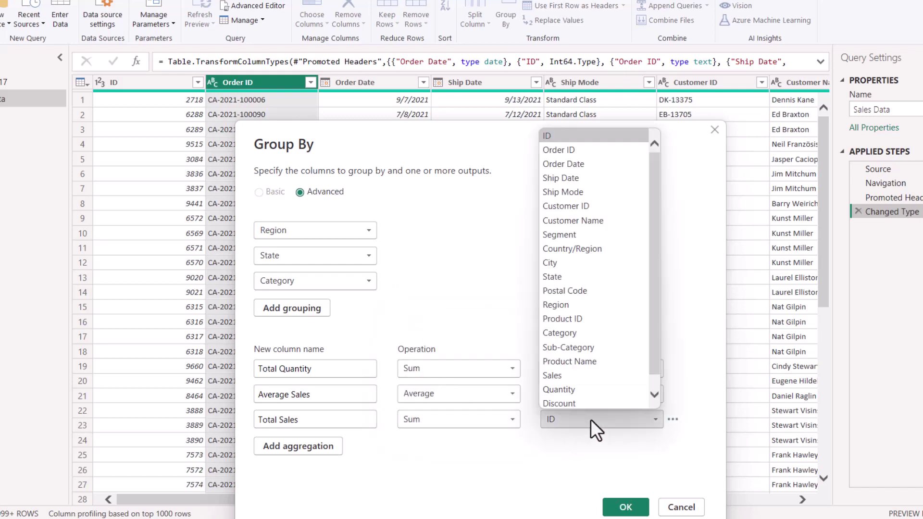
click(562, 370)
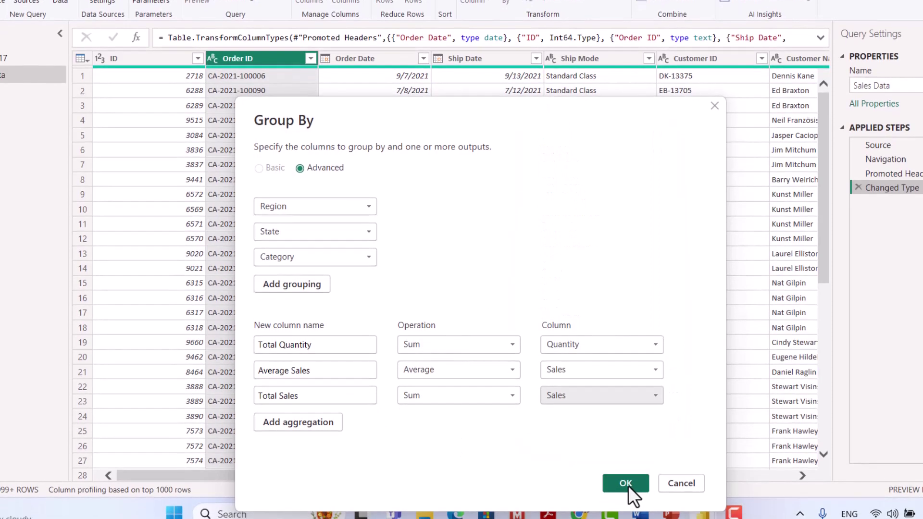
click(626, 483)
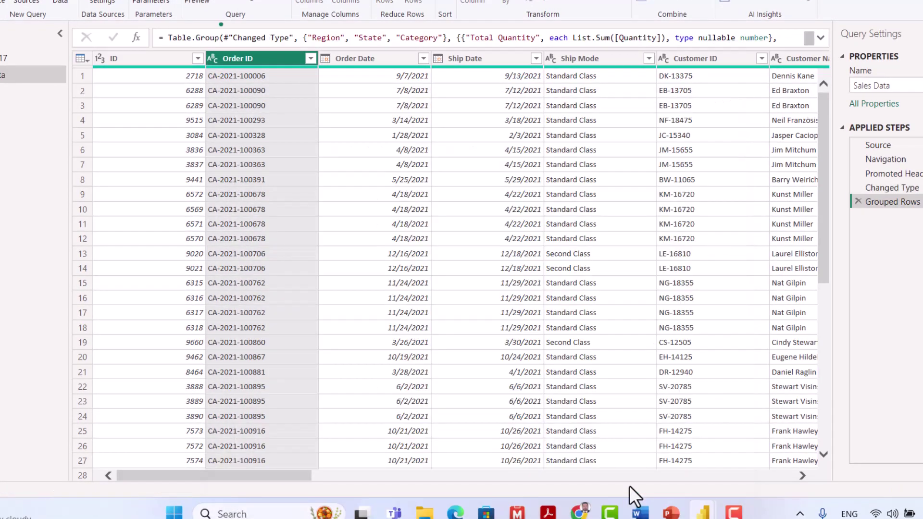